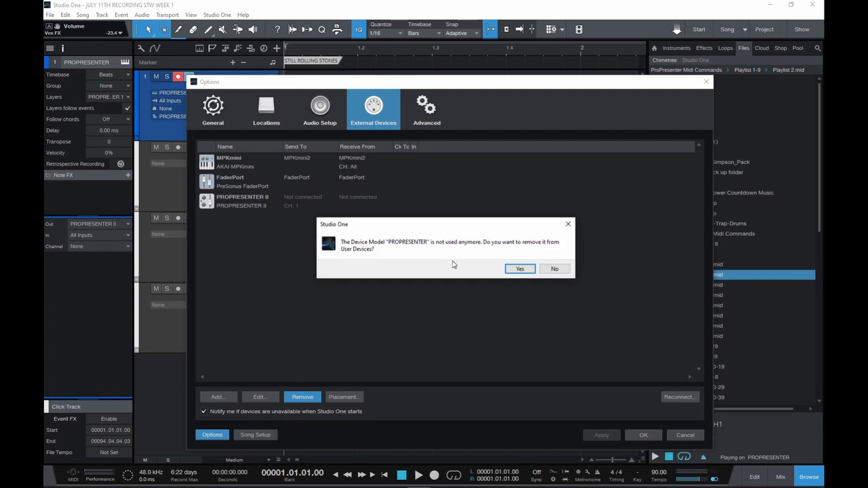
# Remove the unused PROPRESENTER device model and the PROPRESENTER II device from the external devices, and accept the options.
pyautogui.click(517, 269)
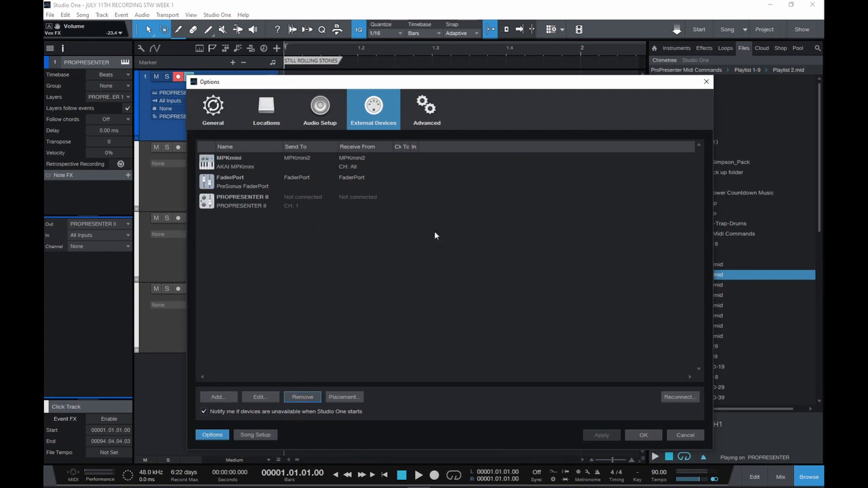
pyautogui.click(303, 396)
pyautogui.click(518, 269)
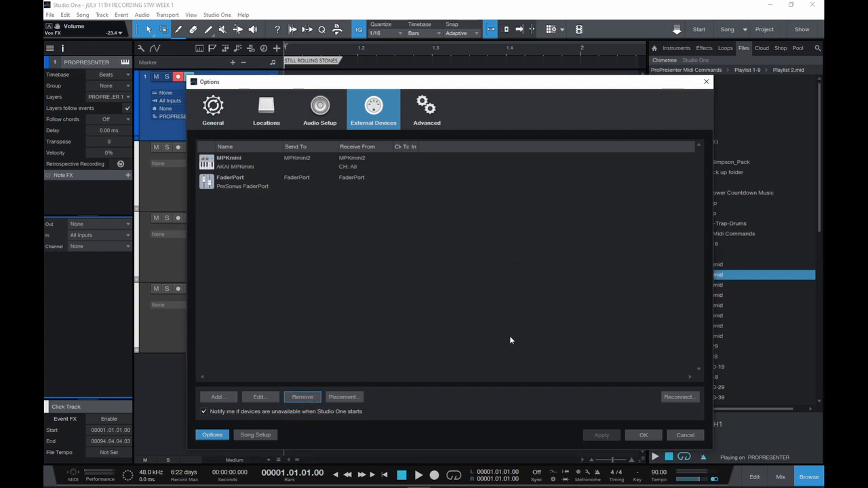
pyautogui.click(643, 435)
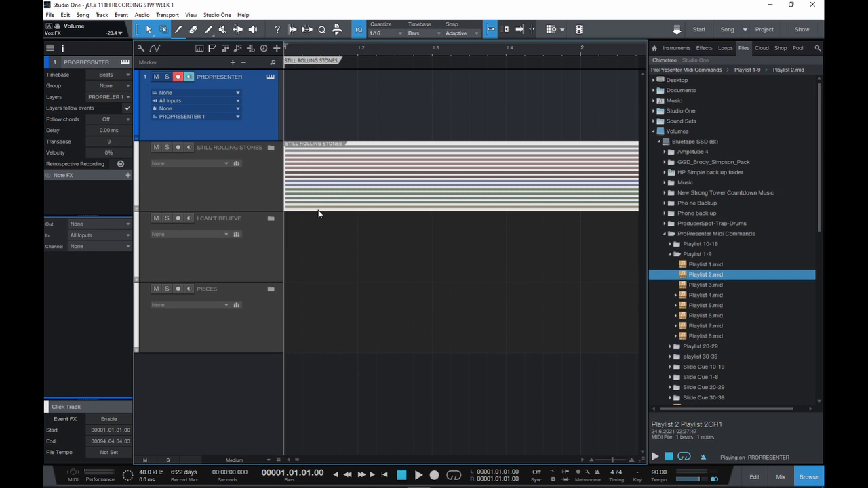
pyautogui.click(63, 48)
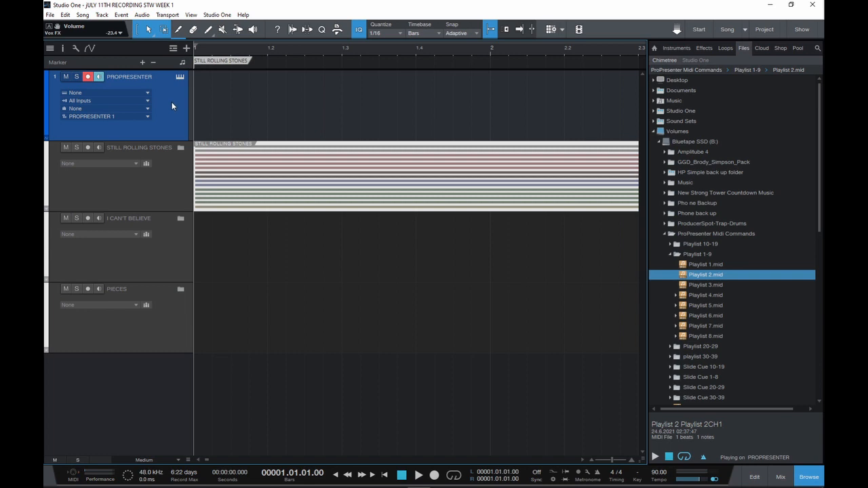
pyautogui.click(216, 15)
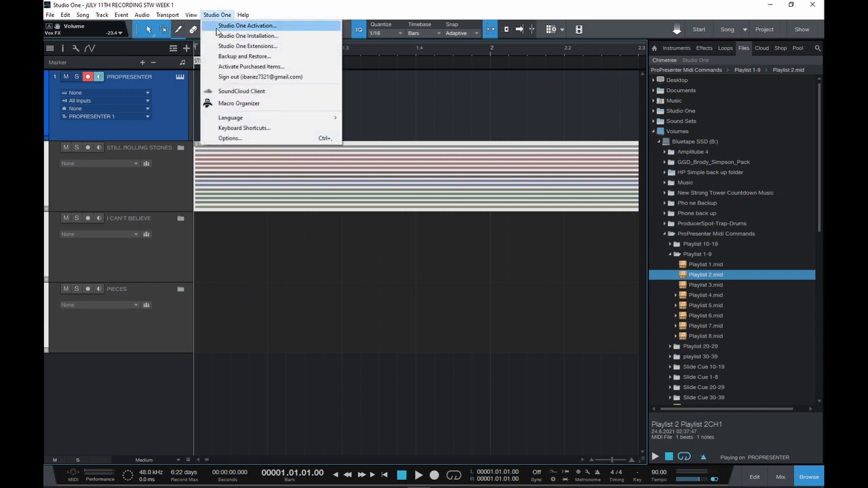
pyautogui.click(251, 139)
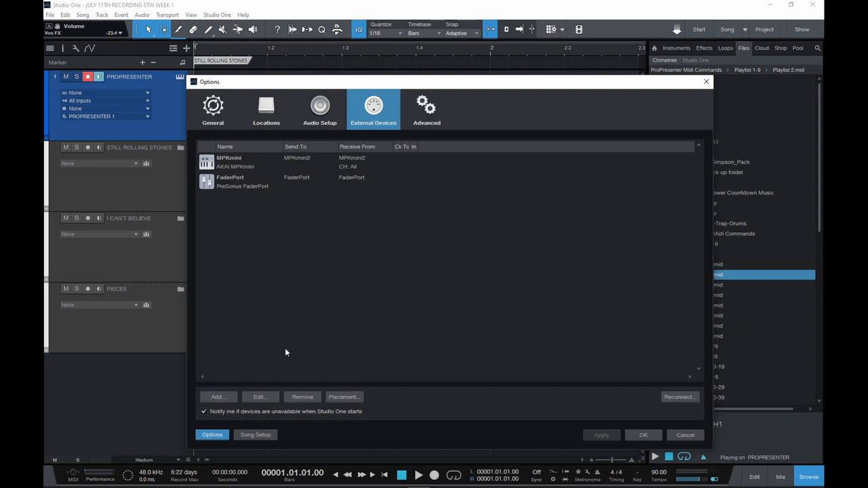
pyautogui.click(641, 433)
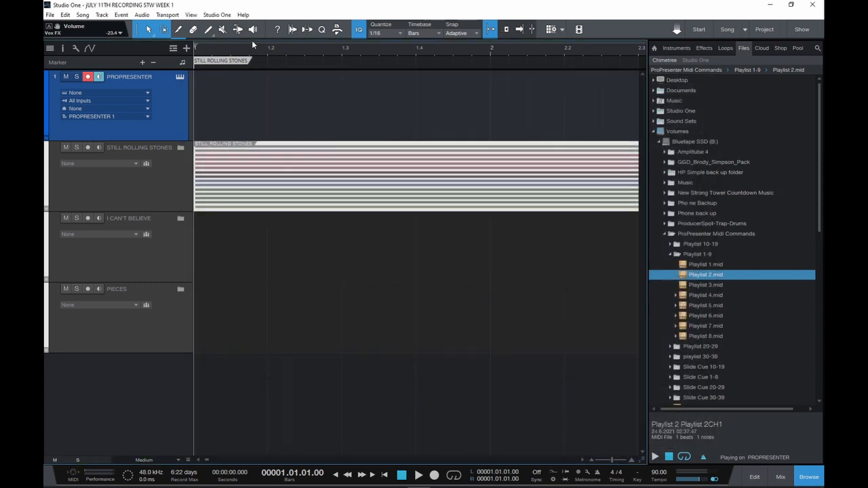
# Start adding a New Instrument to the external devices and set its device name to PROPRESENTER.
pyautogui.click(217, 15)
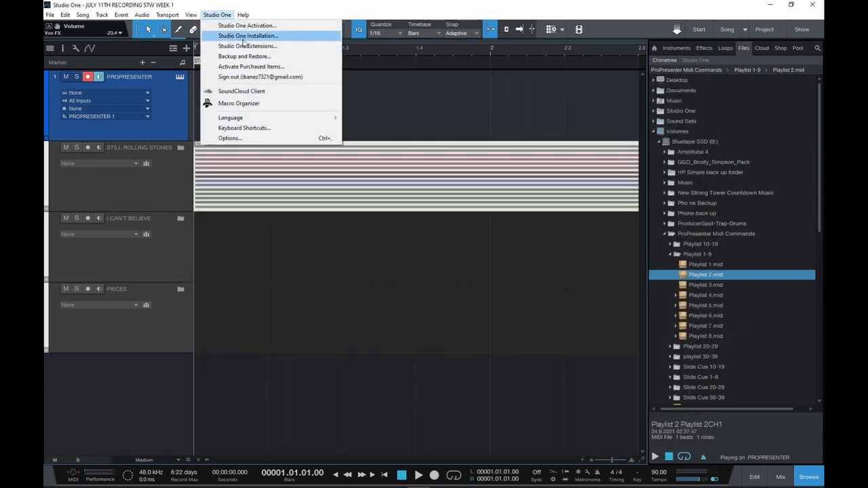
pyautogui.click(262, 139)
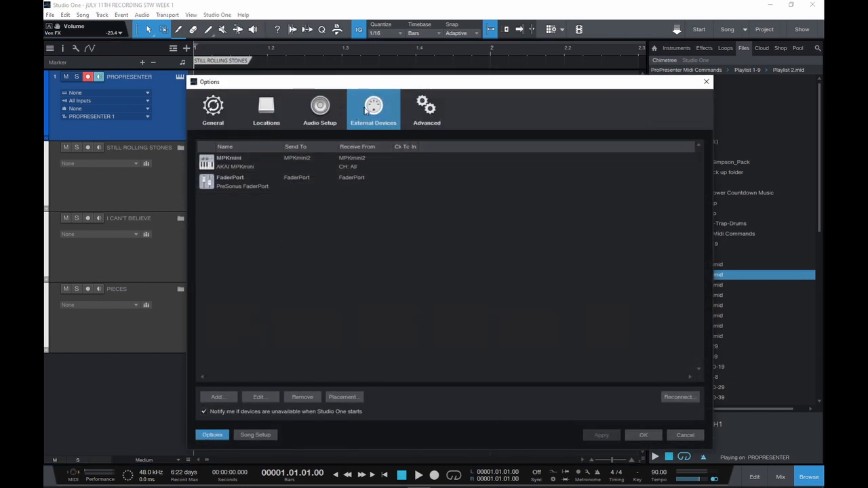
pyautogui.click(217, 397)
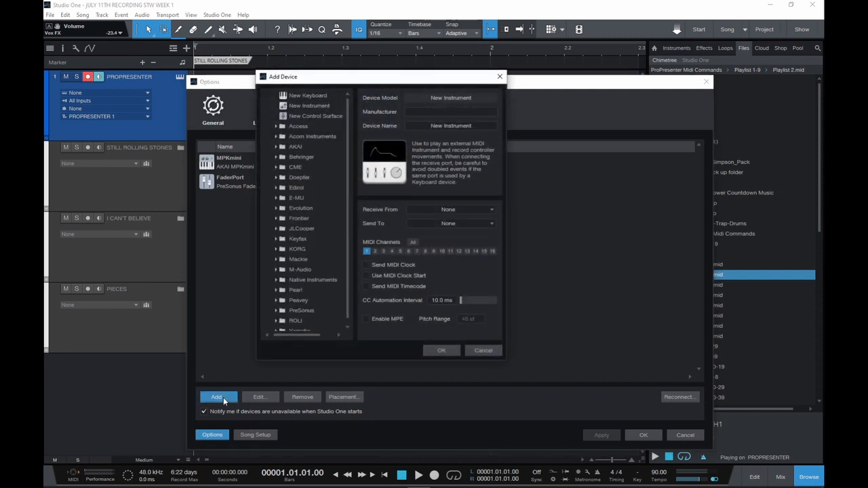
pyautogui.click(315, 106)
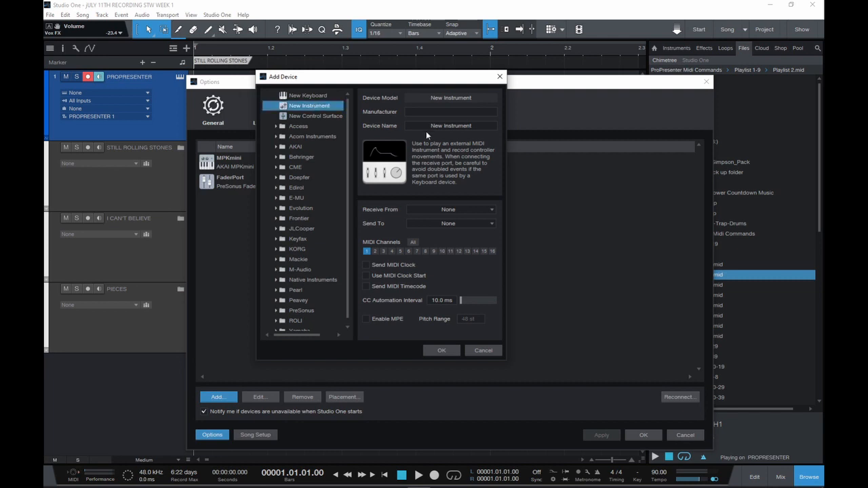
pyautogui.click(447, 126)
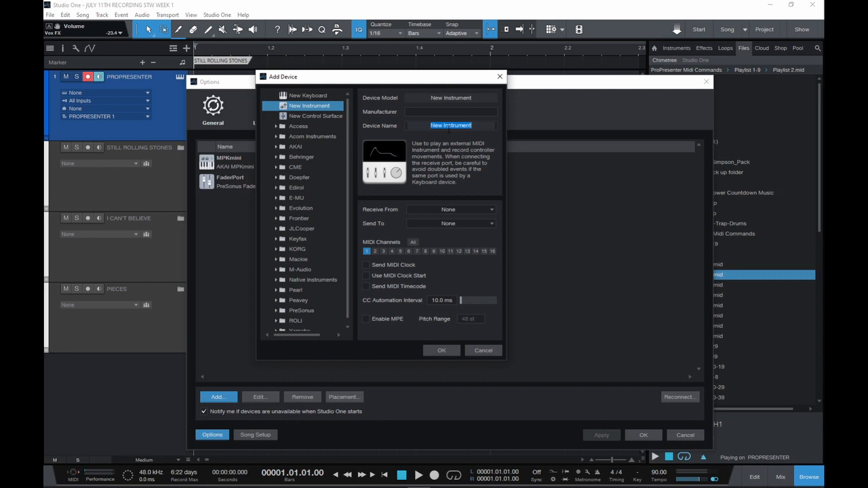
pyautogui.write('PROPRESENTER')
pyautogui.press('Return')
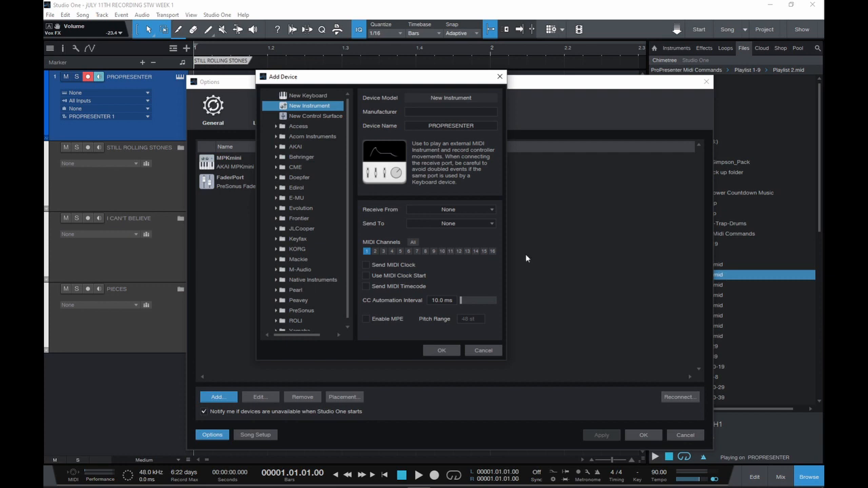
# Check the ports available for Send To, leave it at None, and add the device to the accepted options.
pyautogui.click(490, 224)
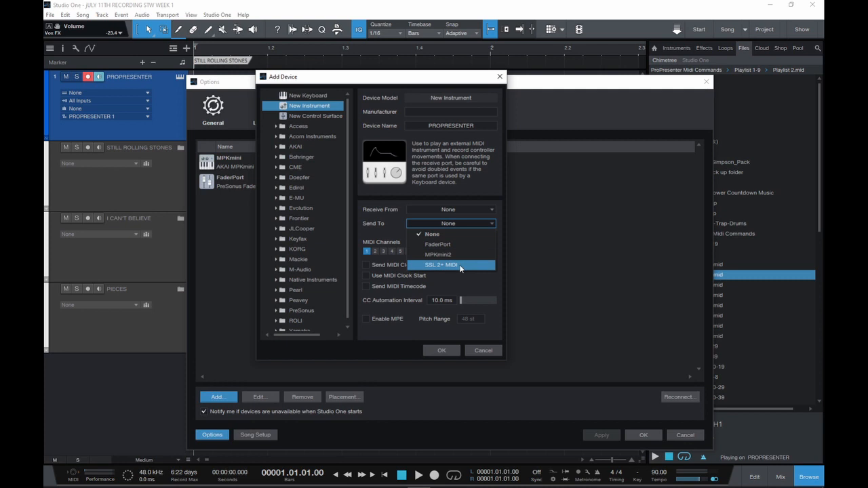
pyautogui.click(491, 224)
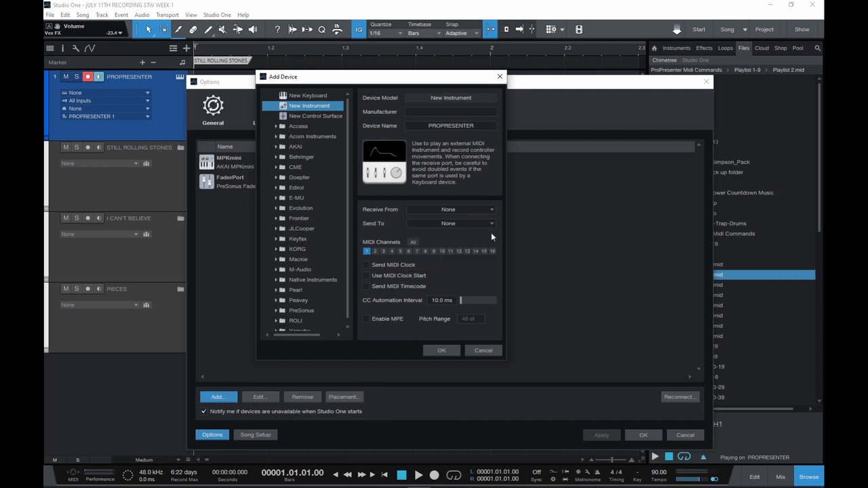
pyautogui.click(441, 351)
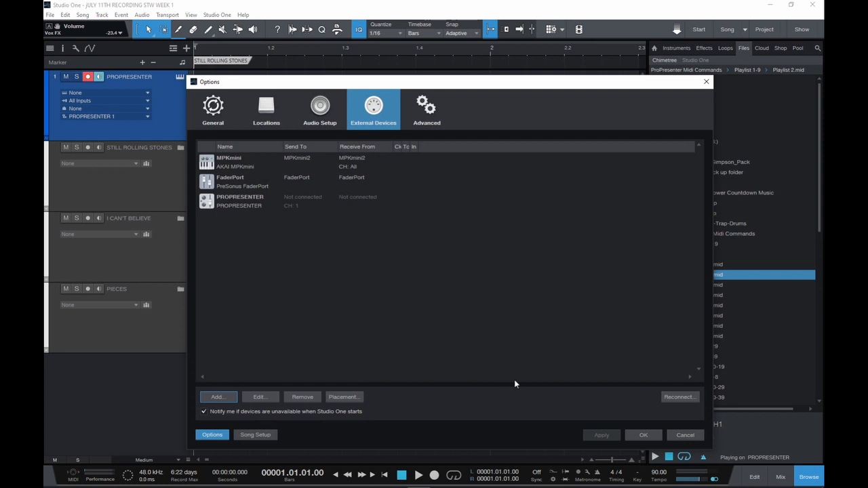
pyautogui.click(629, 434)
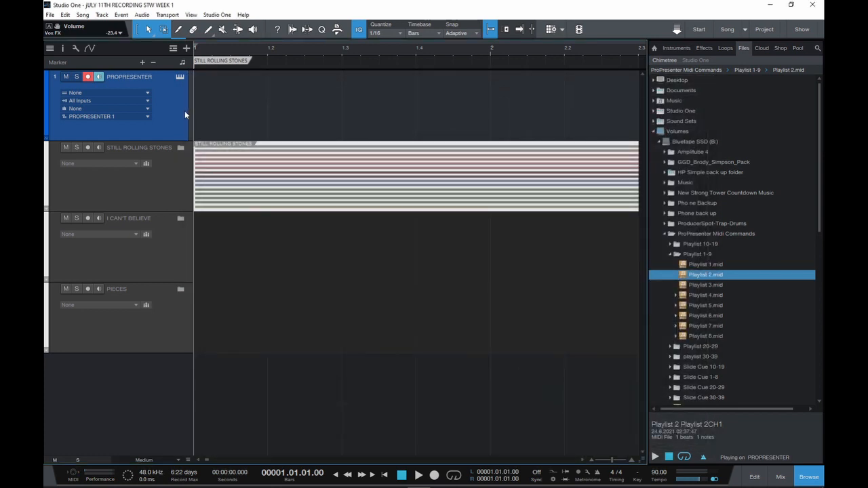
# Show the track inspector and set the PROPRESENTER track's output to the PROPRESENTER device.
pyautogui.click(63, 49)
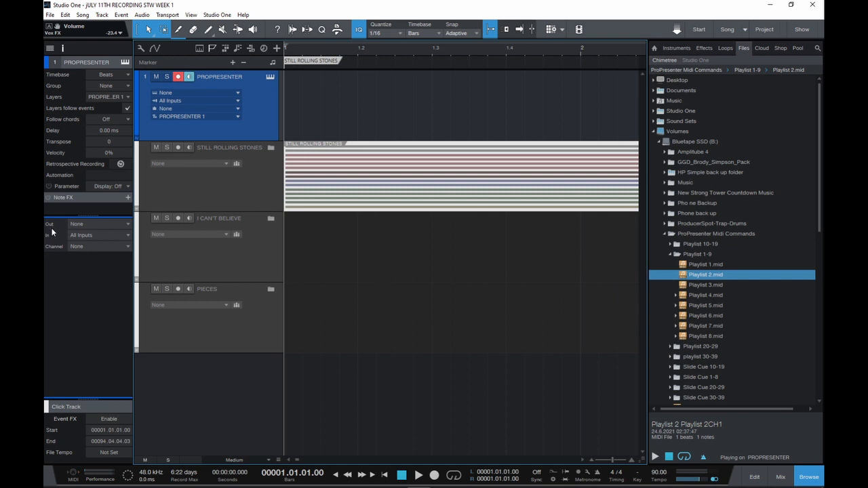
pyautogui.click(78, 246)
pyautogui.click(95, 248)
pyautogui.click(106, 235)
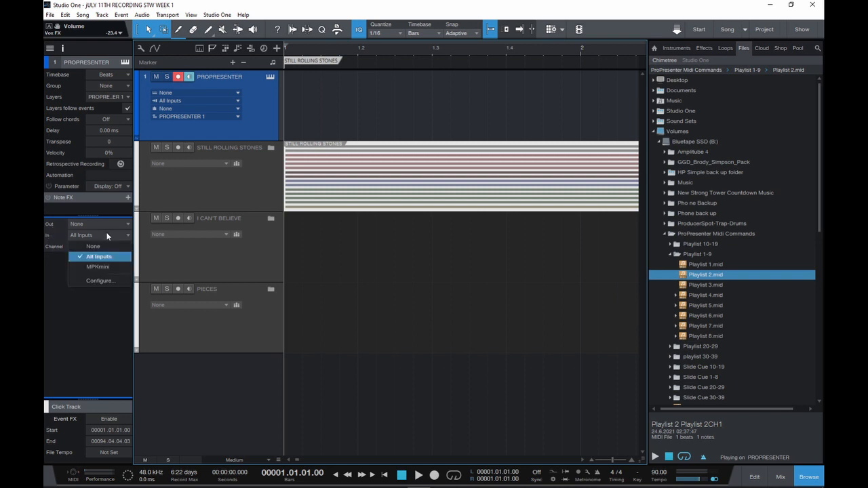
pyautogui.click(107, 235)
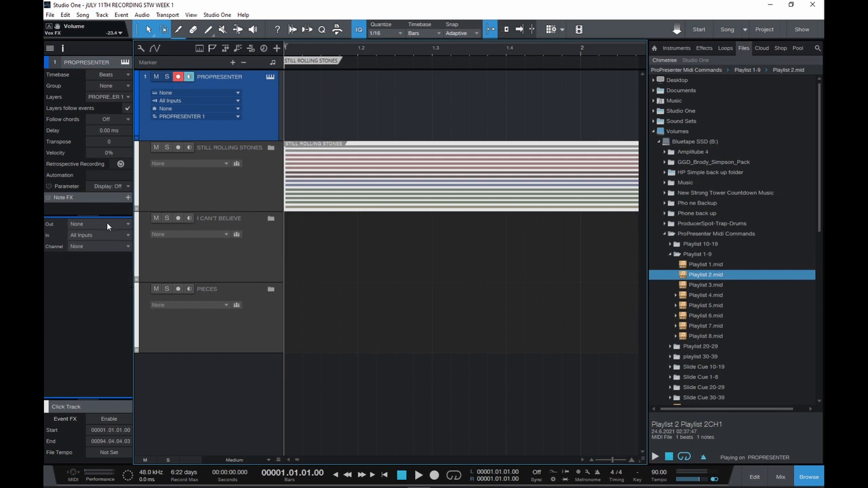
pyautogui.click(107, 223)
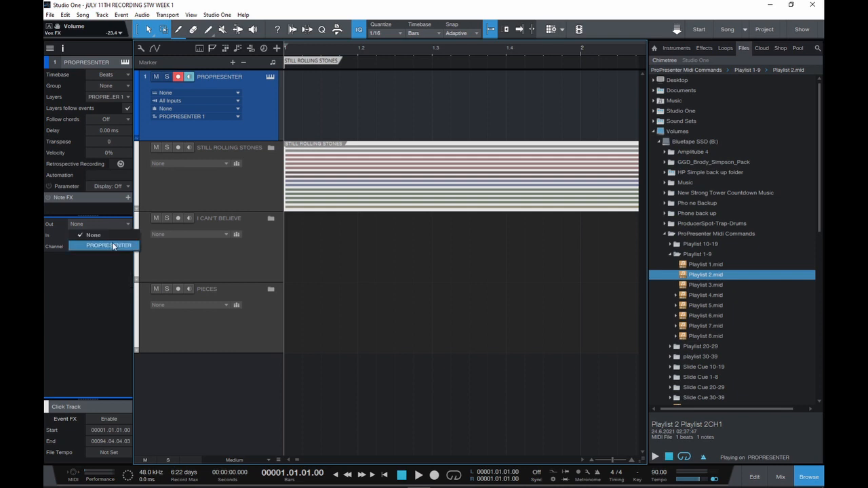
pyautogui.click(110, 245)
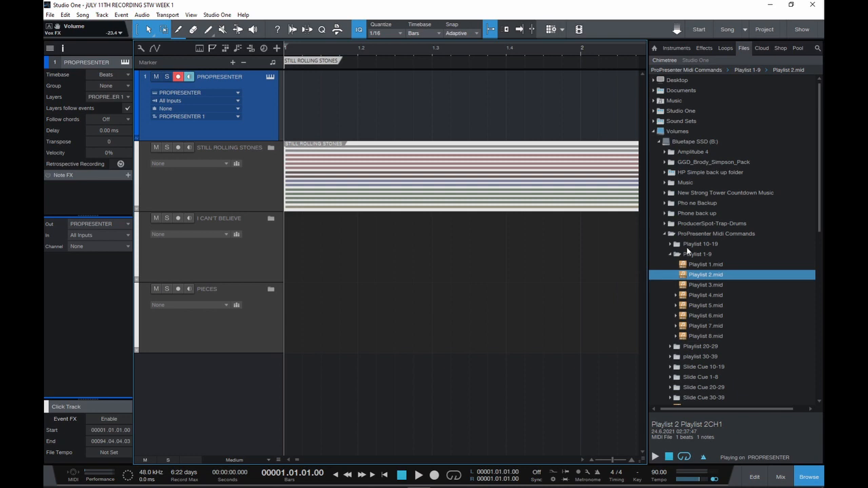
# Place Clear-All.mid at the start of the PROPRESENTER track and shorten the event to end at 1.01.02.00.
pyautogui.scroll(-3, 709, 336)
pyautogui.click(698, 356)
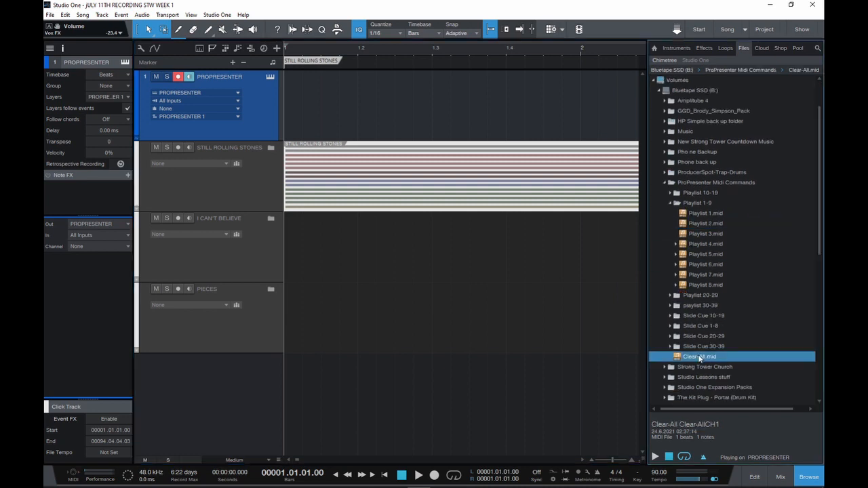
pyautogui.moveTo(699, 356); pyautogui.dragTo(309, 106)
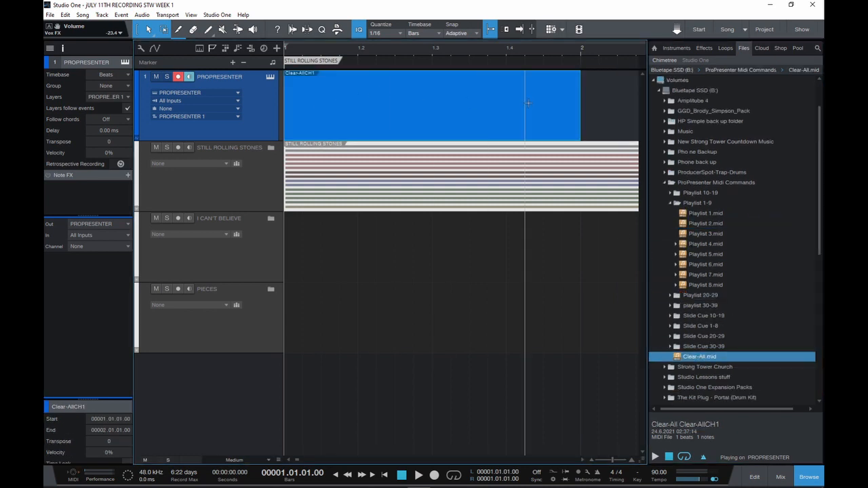
pyautogui.moveTo(581, 109); pyautogui.dragTo(307, 101)
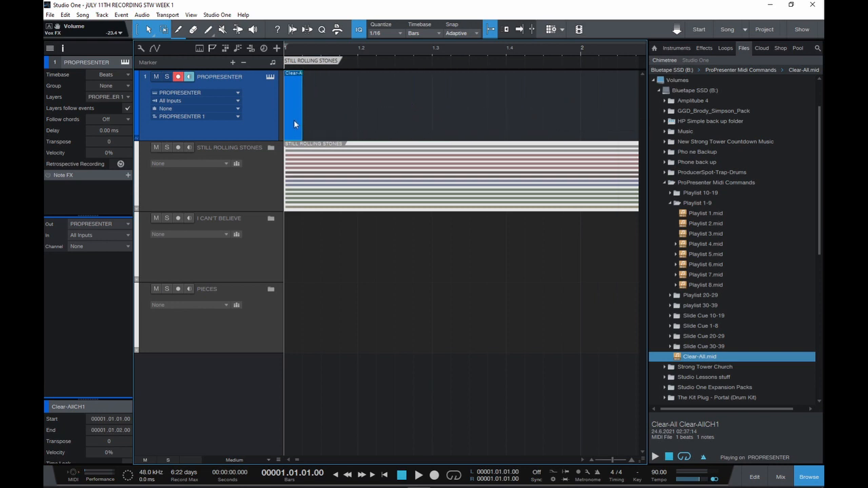
# Look through the piano roll of the Clear-All event for its MIDI note, and close the note editor.
pyautogui.doubleClick(293, 120)
pyautogui.scroll(5, 324, 353)
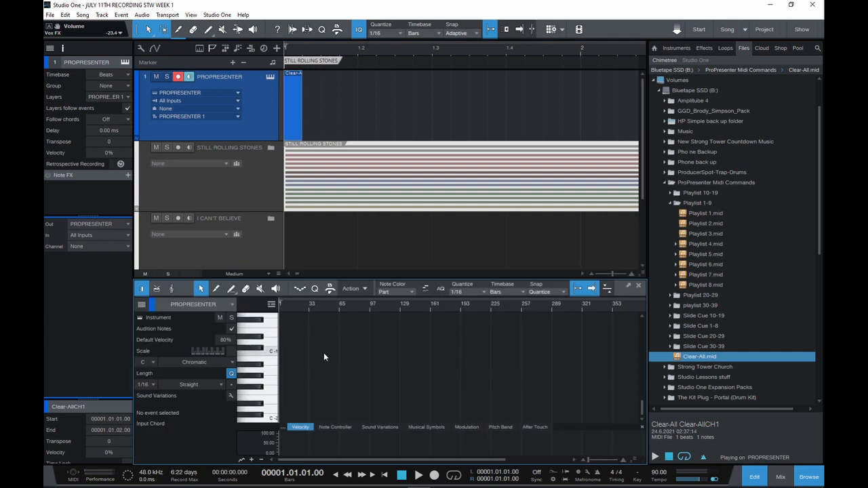
pyautogui.scroll(5, 326, 358)
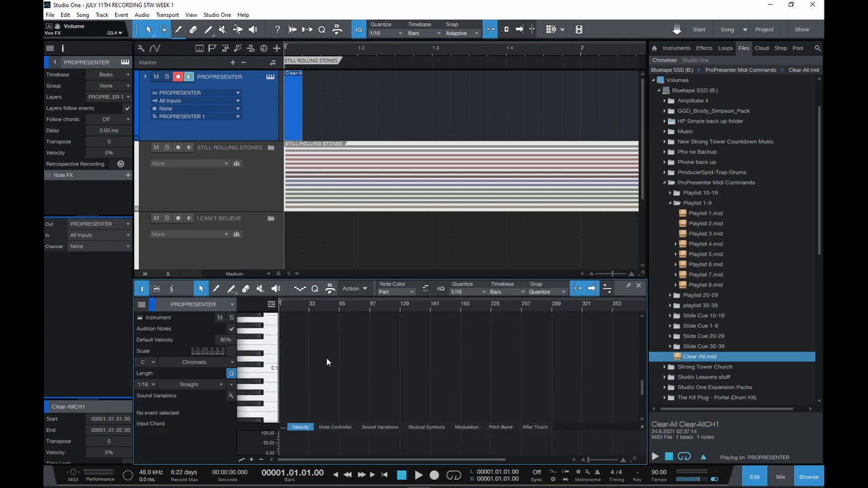
pyautogui.scroll(-8, 326, 357)
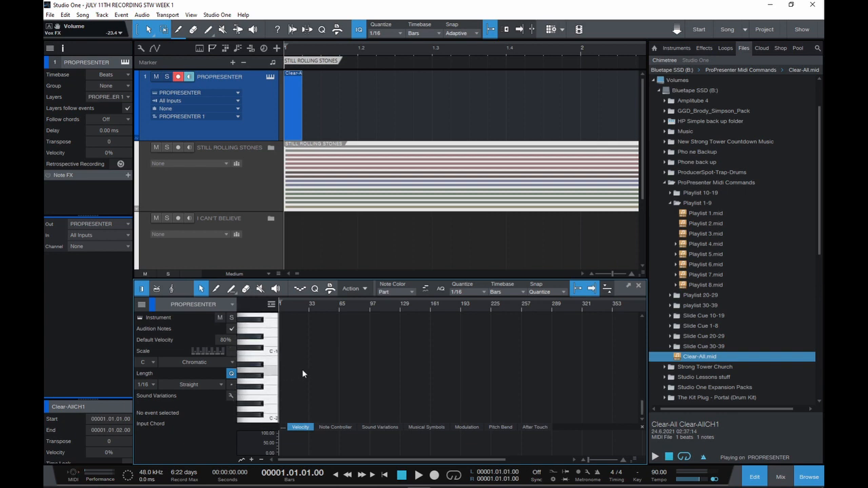
pyautogui.scroll(3, 317, 373)
pyautogui.scroll(7, 317, 373)
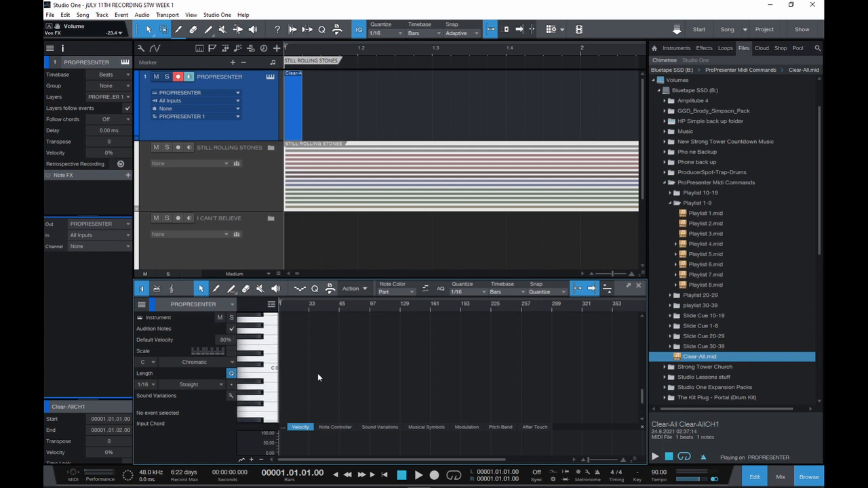
pyautogui.scroll(6, 317, 373)
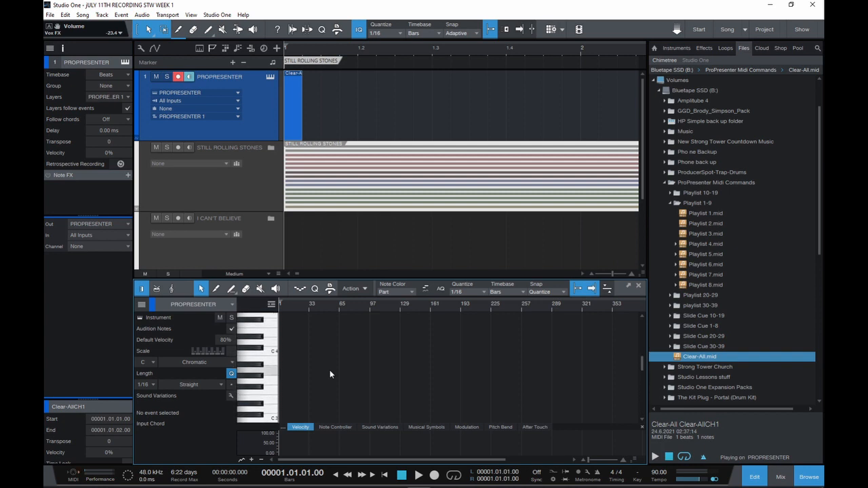
pyautogui.moveTo(642, 364); pyautogui.dragTo(648, 419)
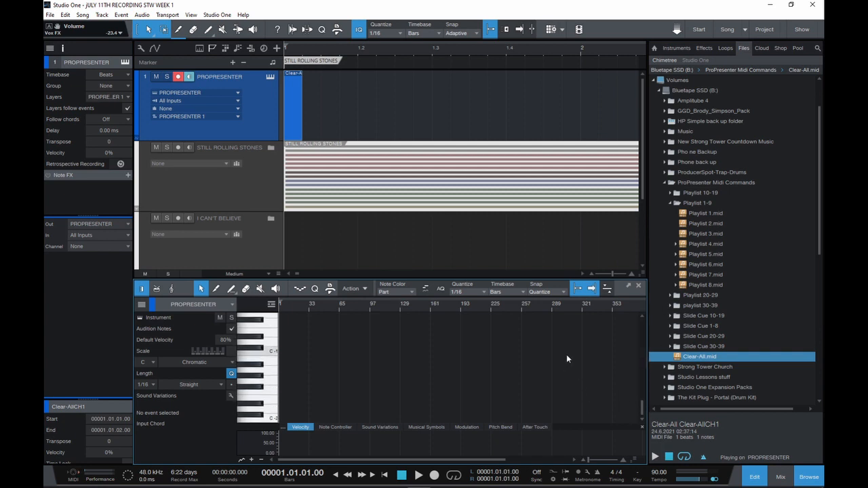
pyautogui.click(639, 286)
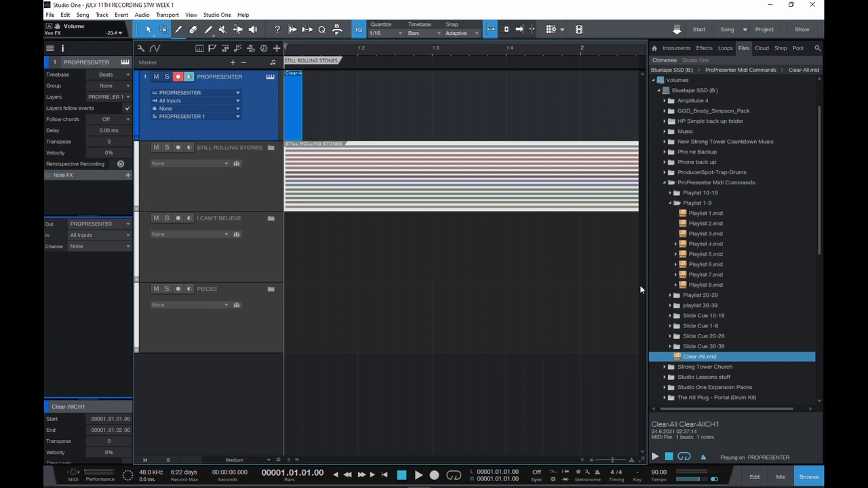
# Play the song from the start through the Clear-All event on the PROPRESENTER track, and stop playback.
pyautogui.press('alt')
pyautogui.click(237, 129)
pyautogui.press('space')
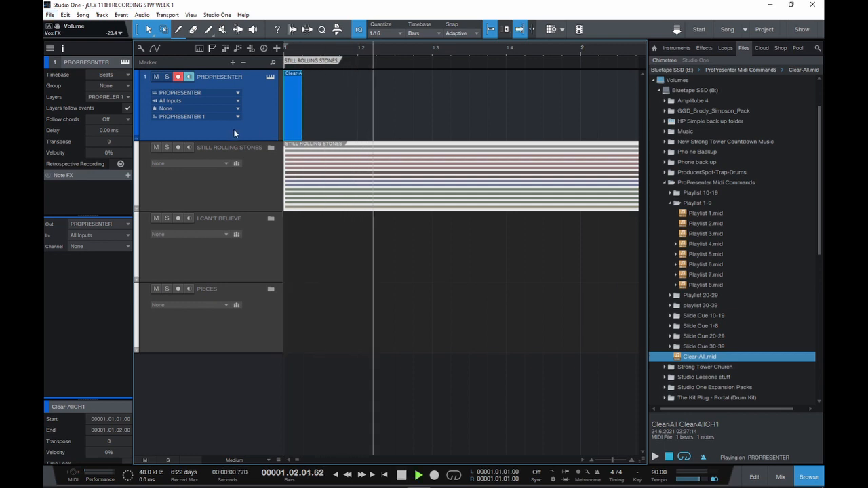
pyautogui.press('space')
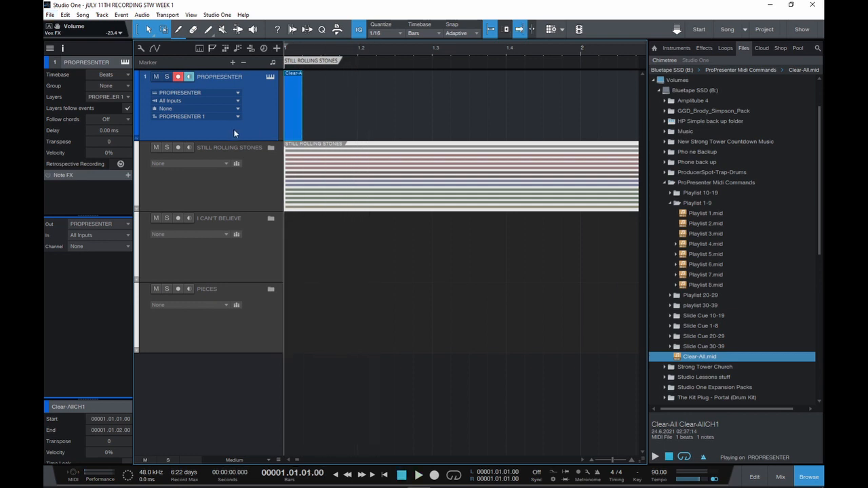
pyautogui.click(234, 118)
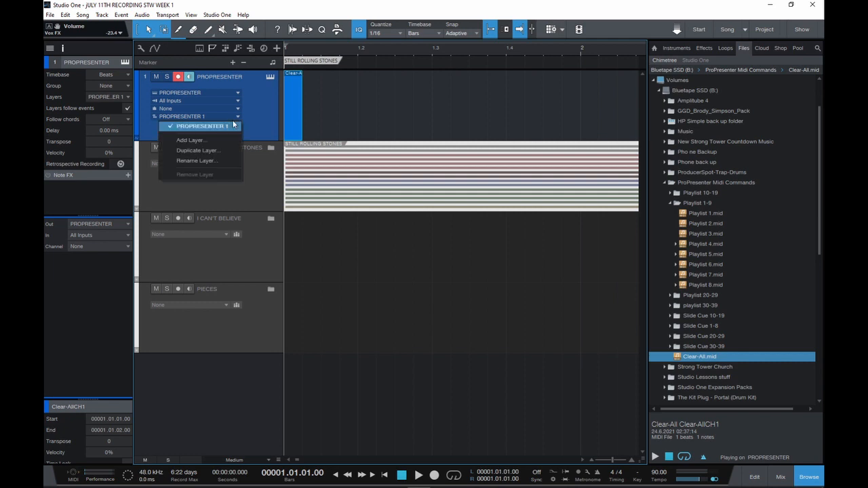
pyautogui.click(230, 126)
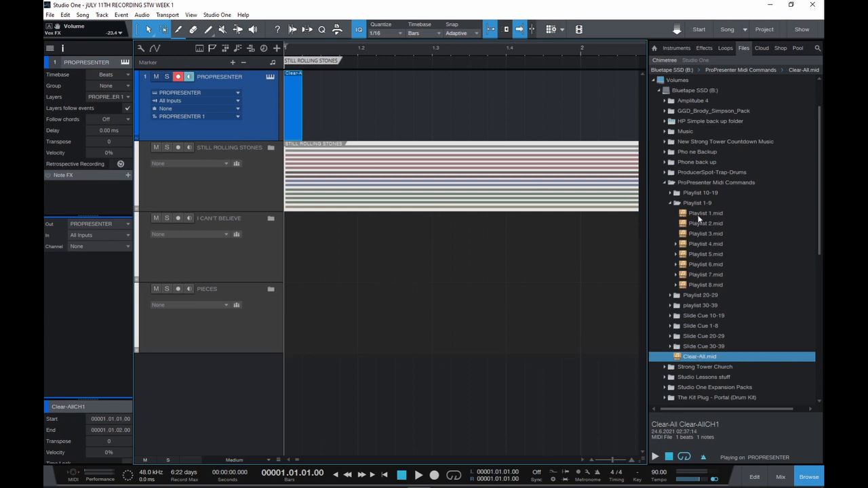
# Place Playlist 1.mid directly after the Clear-All event at 1.01.02.00 and shorten it to end at 1.01.03.00.
pyautogui.moveTo(700, 215); pyautogui.dragTo(318, 105)
pyautogui.moveTo(603, 117); pyautogui.dragTo(342, 109)
pyautogui.moveTo(335, 111); pyautogui.dragTo(321, 110)
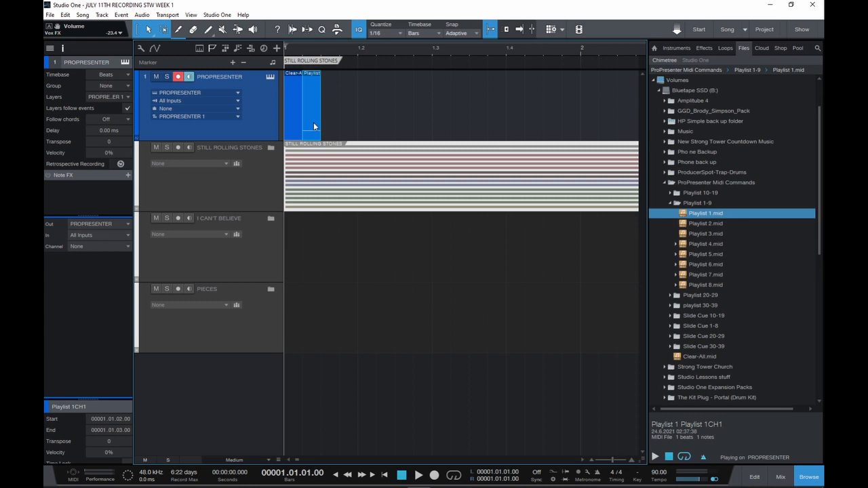
# Place Slide 1.mid from the Slide Cue 1-8 folder at 1.01.03.00, shorten it to end at 1.01.04.00, and save the song.
pyautogui.scroll(-2, 736, 259)
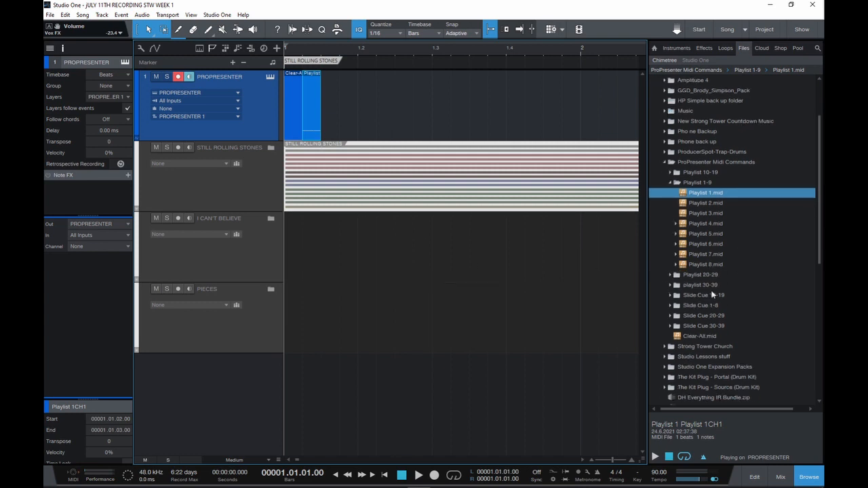
pyautogui.click(674, 305)
pyautogui.moveTo(699, 316); pyautogui.dragTo(346, 107)
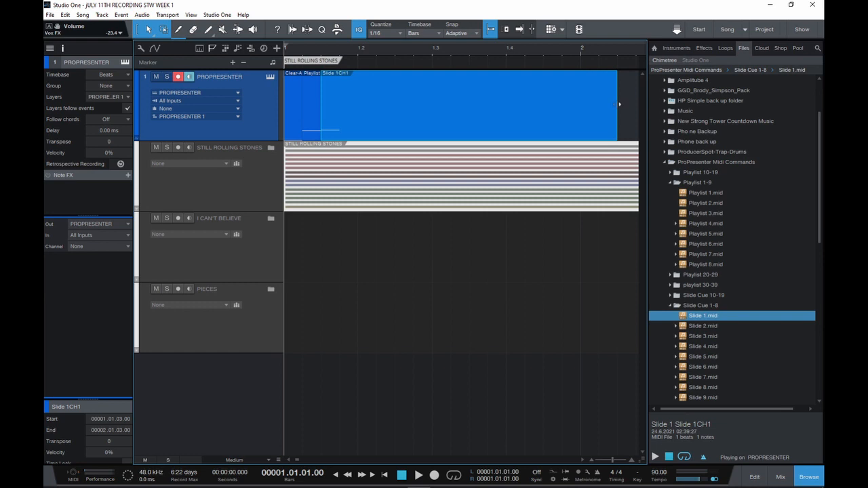
pyautogui.moveTo(618, 103); pyautogui.dragTo(348, 116)
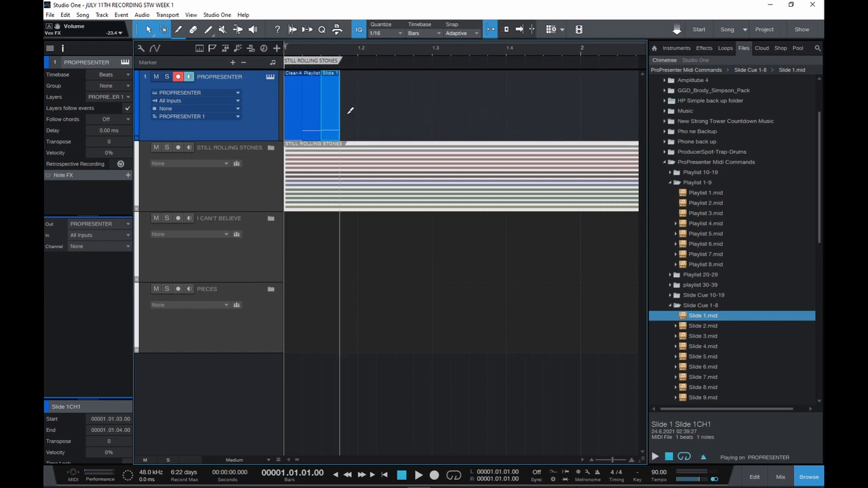
pyautogui.hotkey('ctrl', 's')
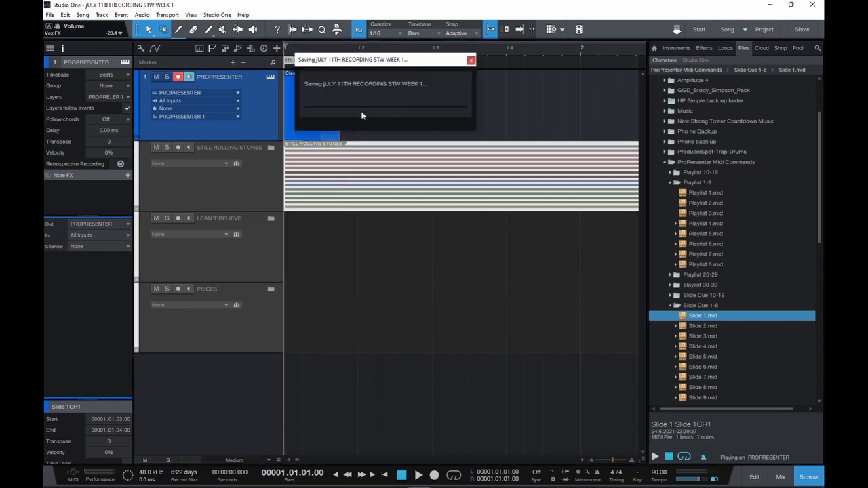
# Expand the STILL ROLLING STONES folder track and place Slide 2.mid on the PROPRESENTER track at 4.03.04.00, aligned with the Guide cue.
pyautogui.scroll(-5, 361, 116)
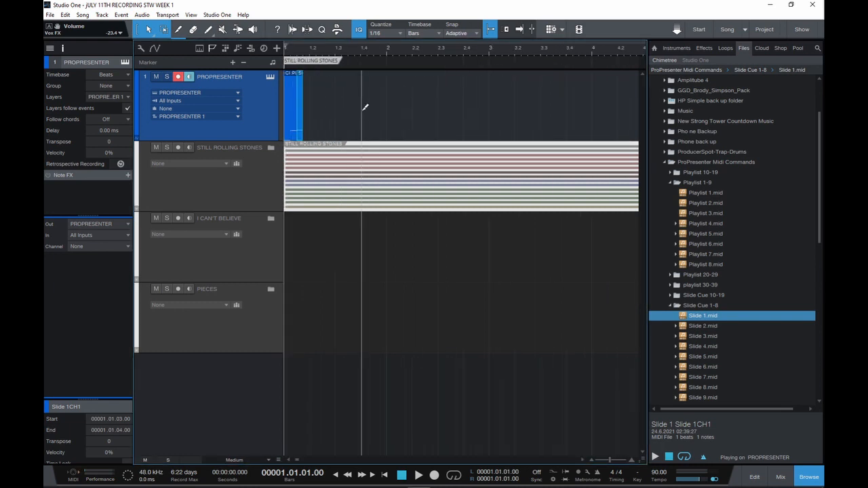
pyautogui.click(271, 148)
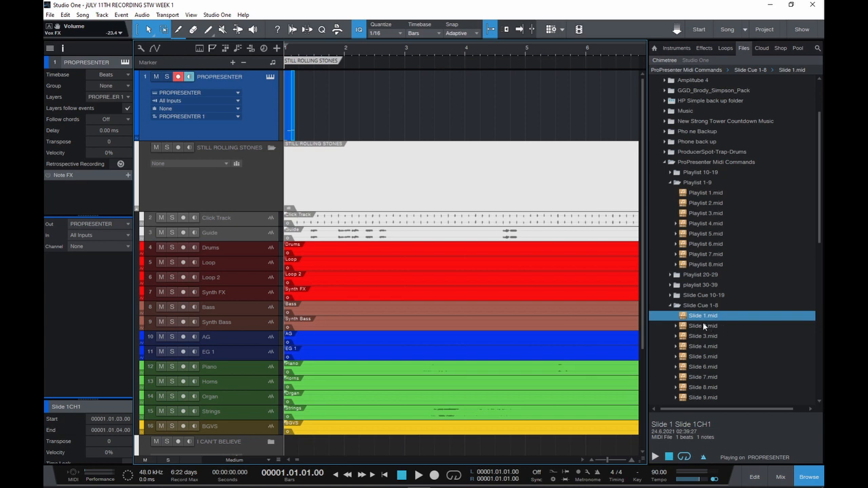
pyautogui.moveTo(703, 323); pyautogui.dragTo(525, 96)
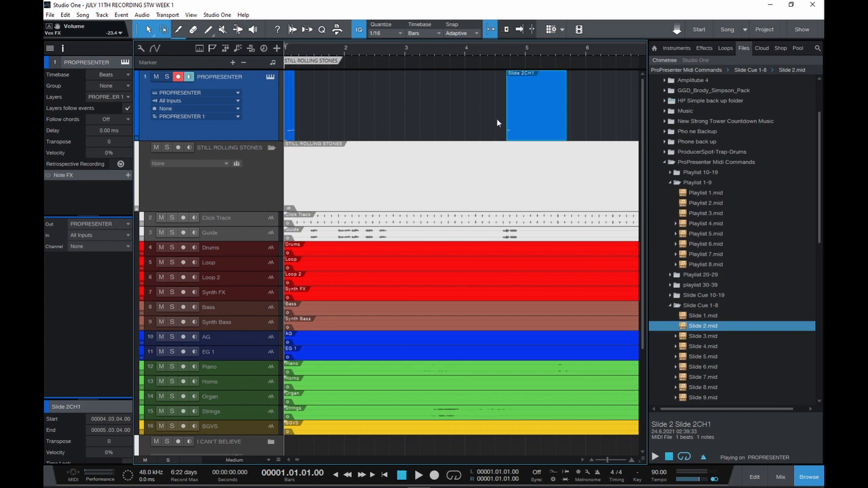
# Audition the Guide cue from bar 10 and place Slide 3.mid on the PROPRESENTER track at 10.01.01.00.
pyautogui.click(496, 49)
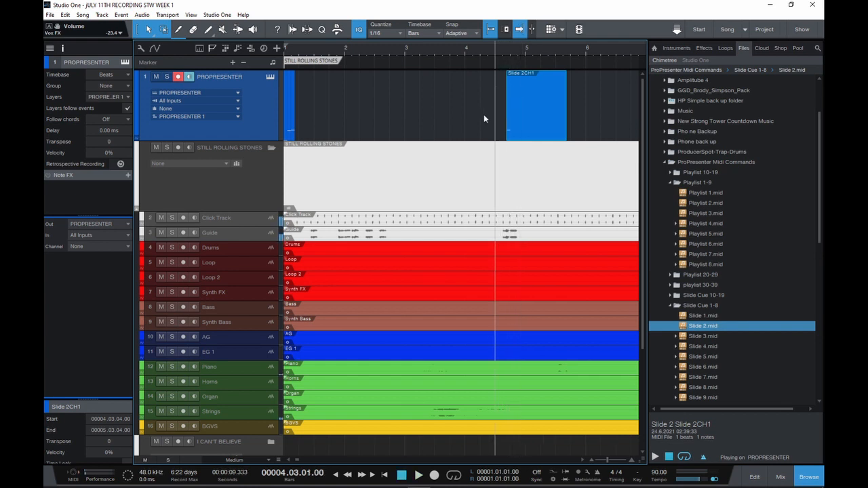
pyautogui.hscroll(5, 481, 120)
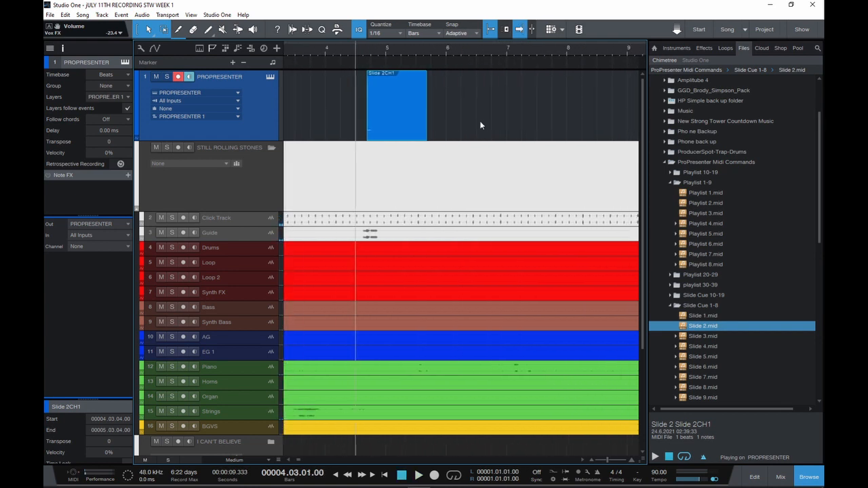
pyautogui.hscroll(3, 427, 155)
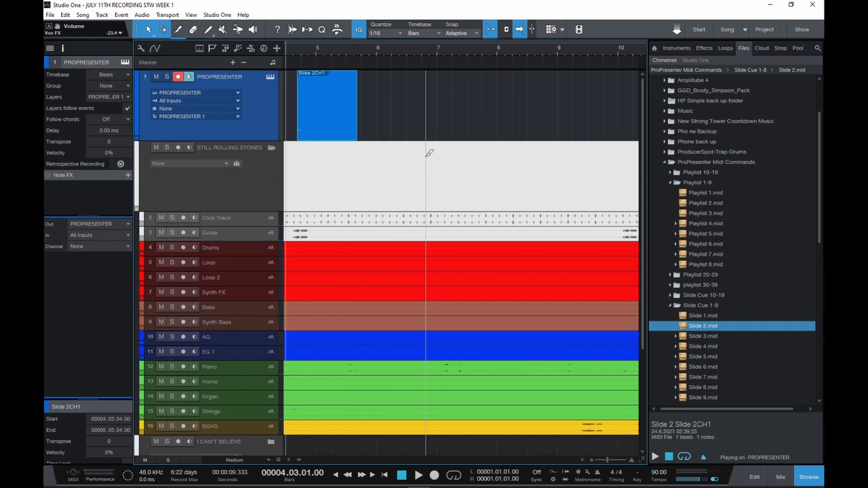
pyautogui.scroll(-3, 429, 153)
pyautogui.click(470, 54)
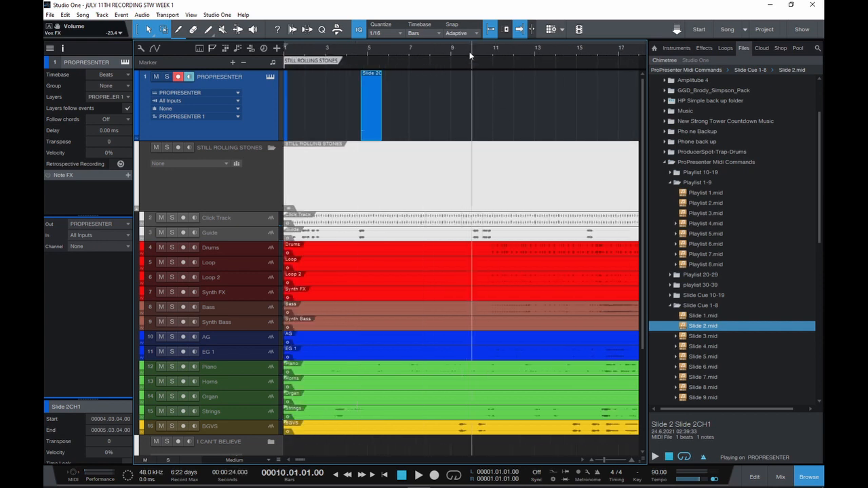
pyautogui.press('space')
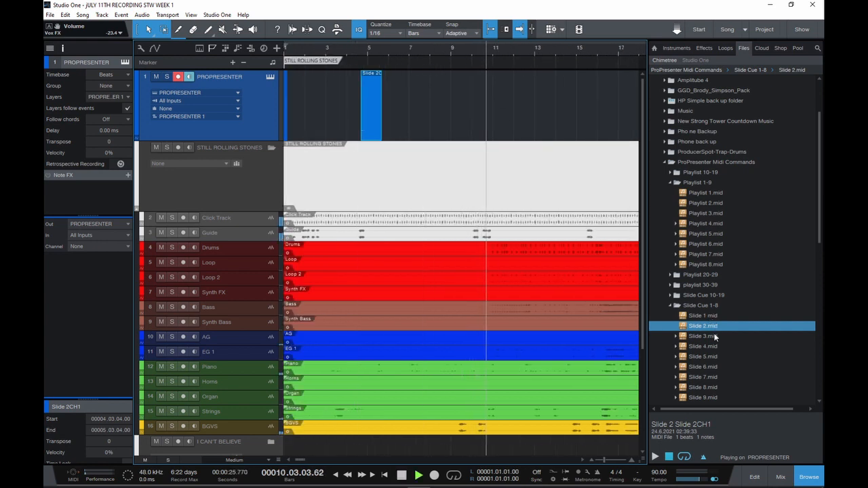
pyautogui.press('space')
pyautogui.moveTo(702, 336); pyautogui.dragTo(489, 88)
# Audition the Guide cue from 15.02.01.00 and place Slide 4.mid on the PROPRESENTER track at 15.03.01.00.
pyautogui.hscroll(5, 490, 132)
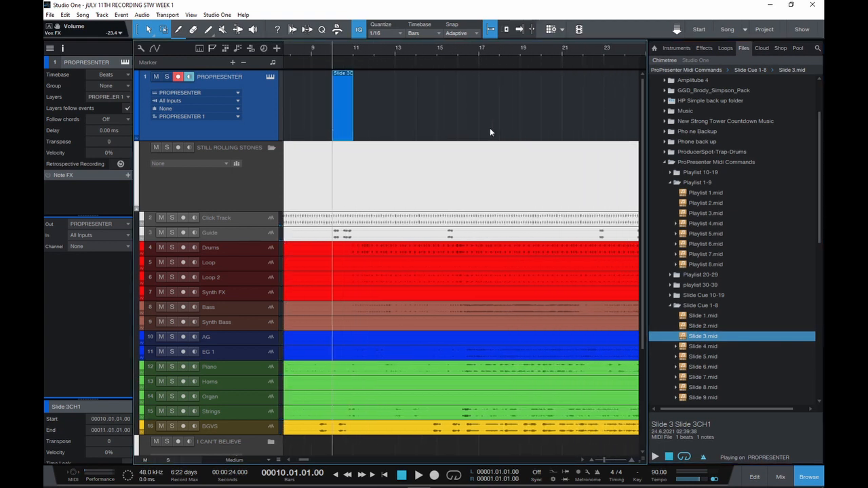
pyautogui.click(428, 51)
pyautogui.press('space')
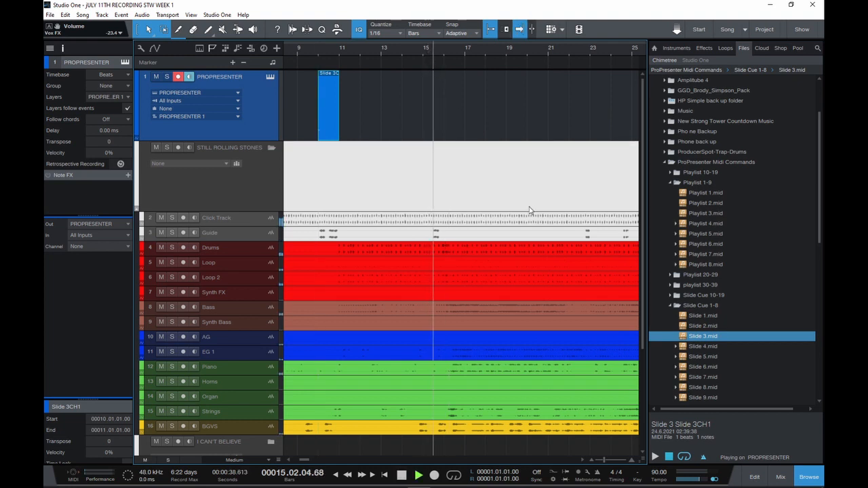
pyautogui.press('space')
pyautogui.moveTo(703, 345); pyautogui.dragTo(453, 107)
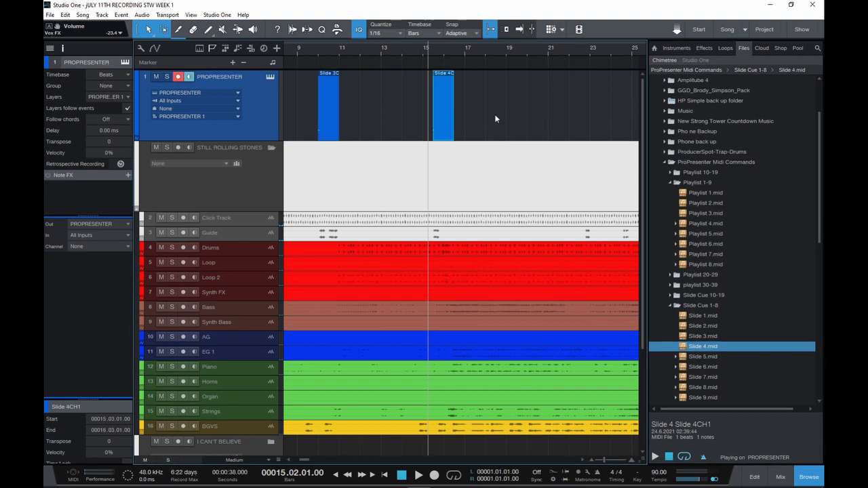
# Audition the Guide cues between bars 22 and 26, and place Slide 5.mid on the PROPRESENTER track at 26.03.01.00.
pyautogui.hscroll(3, 494, 114)
pyautogui.click(499, 54)
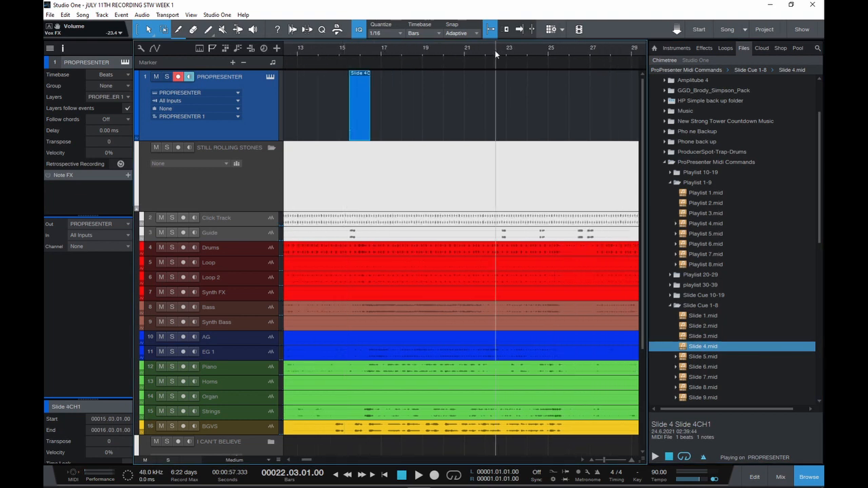
pyautogui.press('space')
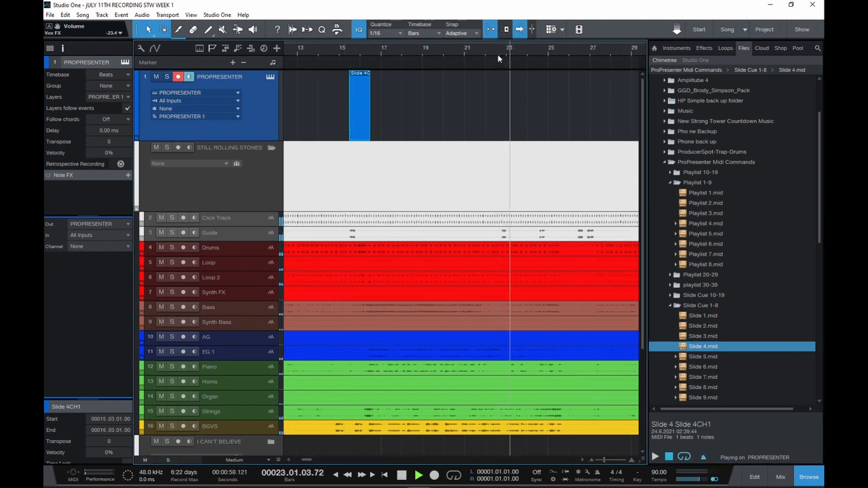
pyautogui.click(540, 53)
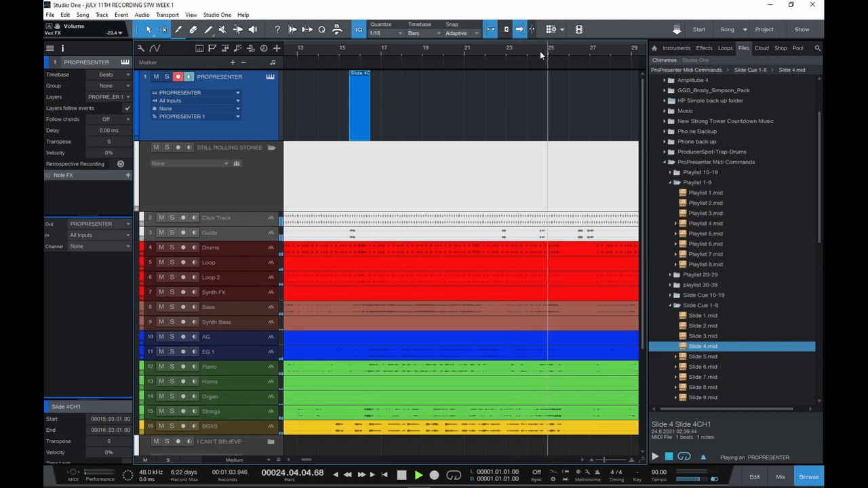
pyautogui.click(580, 54)
pyautogui.press('space')
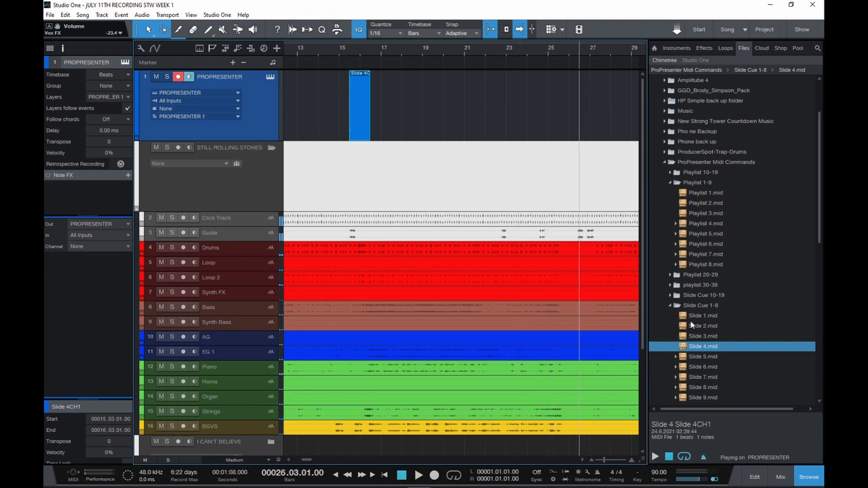
pyautogui.moveTo(697, 354); pyautogui.dragTo(596, 107)
# Place Slide 6.mid on the PROPRESENTER track at 32.01.01.00 and play the song from that point to check the cue.
pyautogui.press('space')
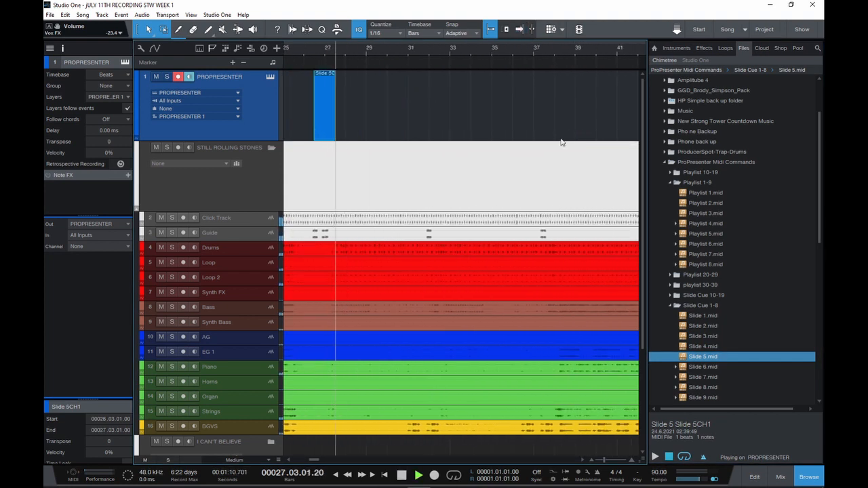
pyautogui.moveTo(702, 366); pyautogui.dragTo(441, 101)
pyautogui.click(428, 52)
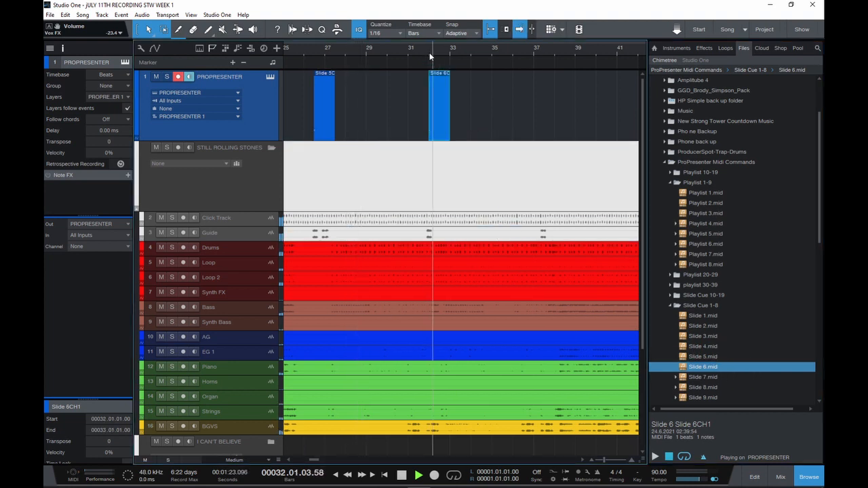
# Place Slide 7.mid at 37.02.01.00, check the Guide cue by playing from bar 37, and save the song with playback stopped.
pyautogui.moveTo(702, 377); pyautogui.dragTo(556, 85)
pyautogui.click(541, 48)
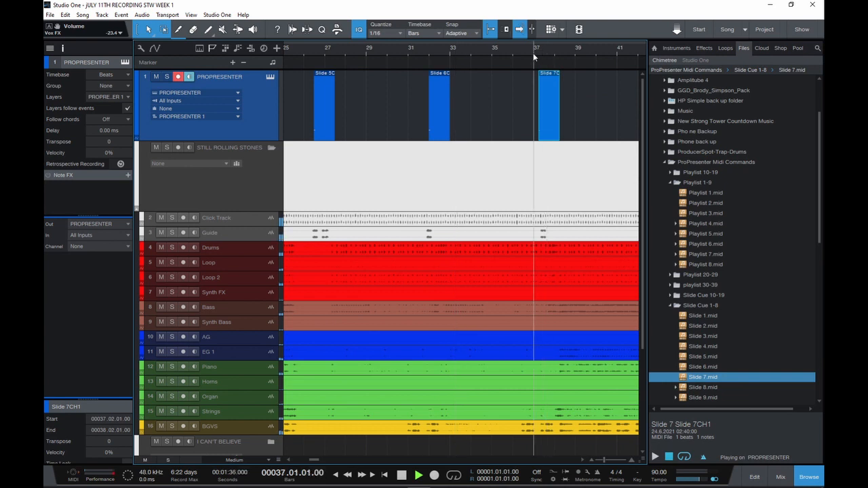
pyautogui.click(541, 48)
pyautogui.hscroll(10, 555, 126)
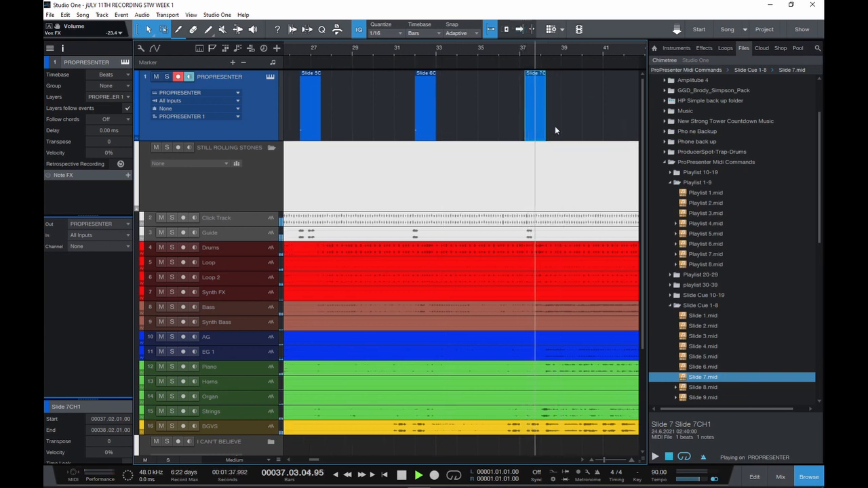
pyautogui.press('space')
pyautogui.press('f')
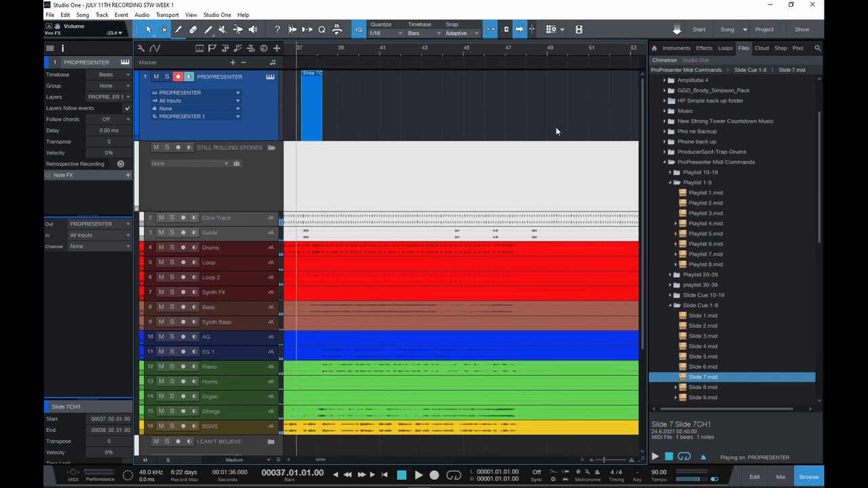
pyautogui.hotkey('ctrl', 's')
# Collapse the STILL ROLLING STONES folder track and hide the track inspector.
pyautogui.press('w')
pyautogui.press('w')
pyautogui.press('w')
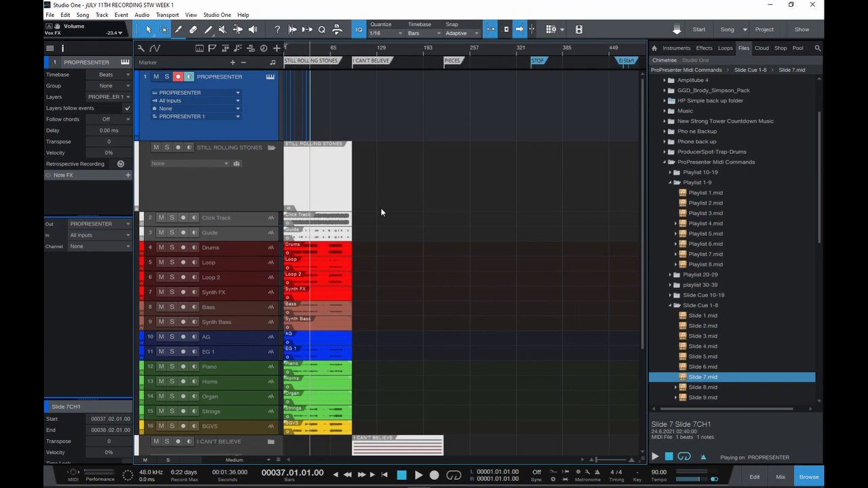
pyautogui.click(271, 148)
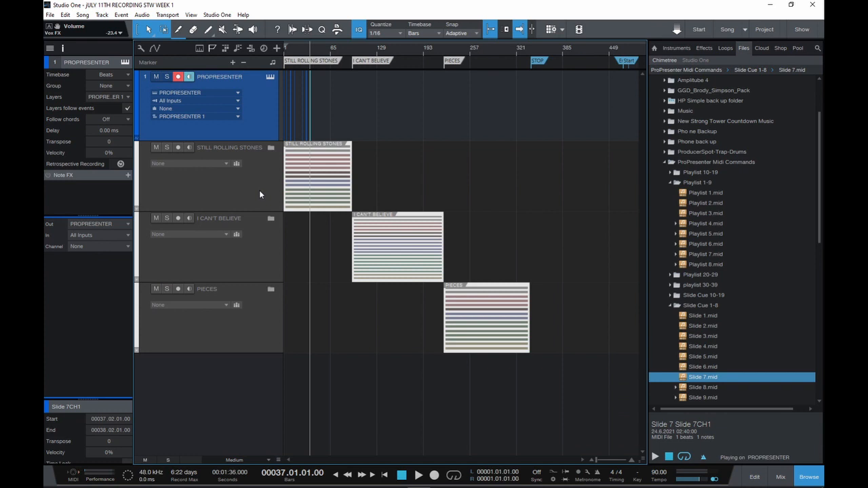
pyautogui.click(63, 49)
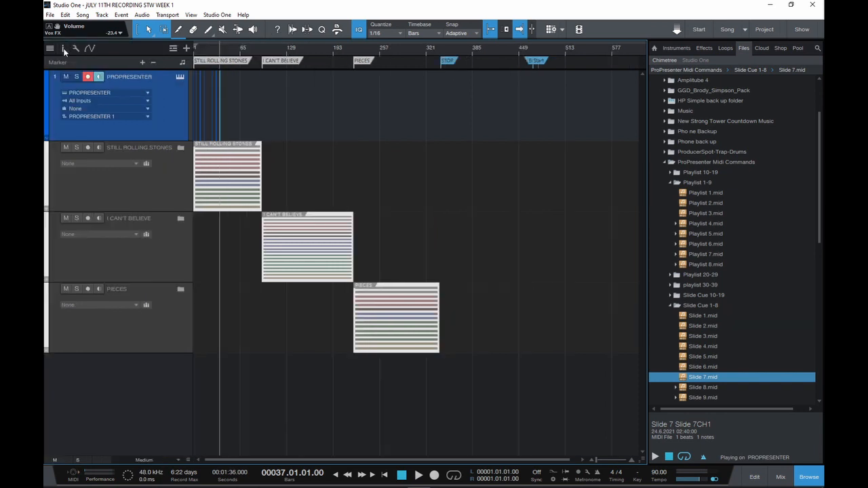